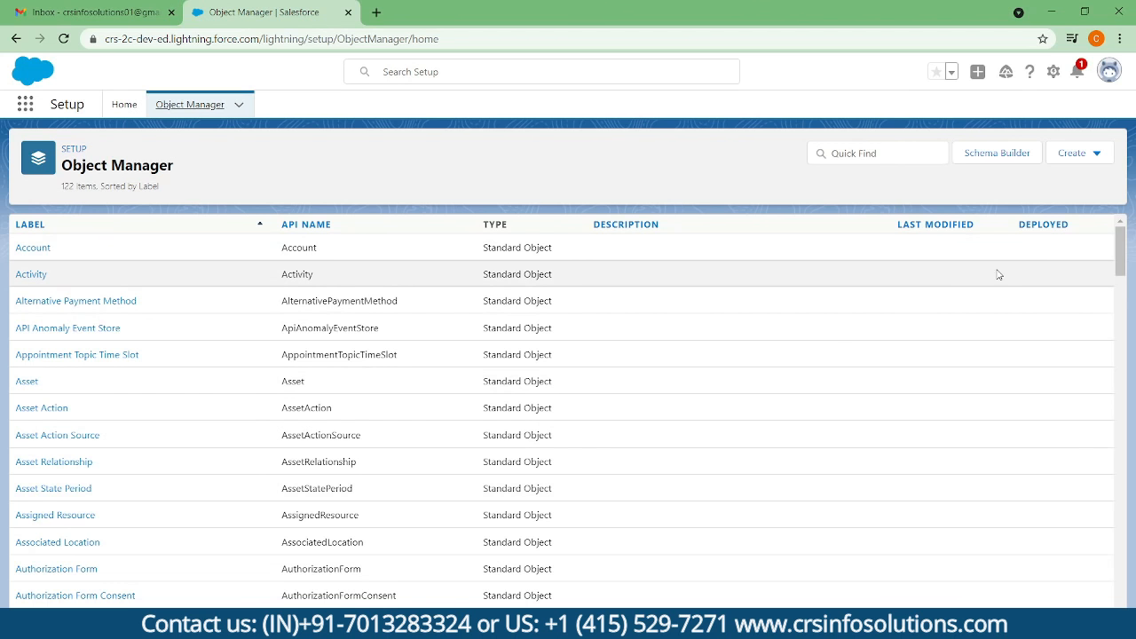
# - Open the Object Manager from a new Setup page and start creating a custom object
pyautogui.click(1053, 71)
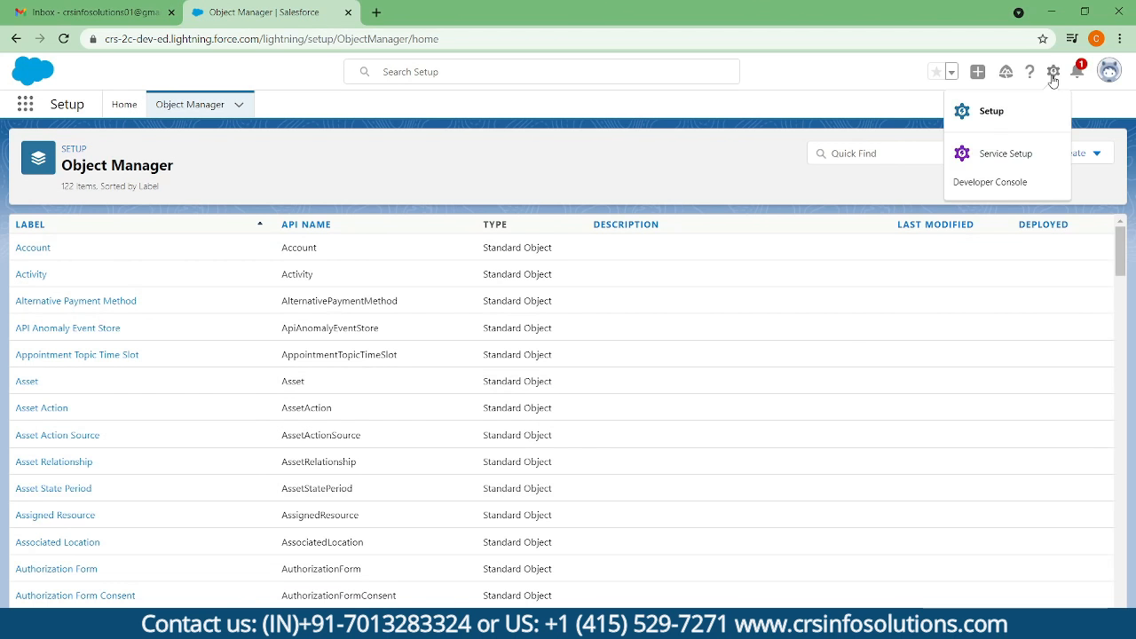
pyautogui.click(998, 108)
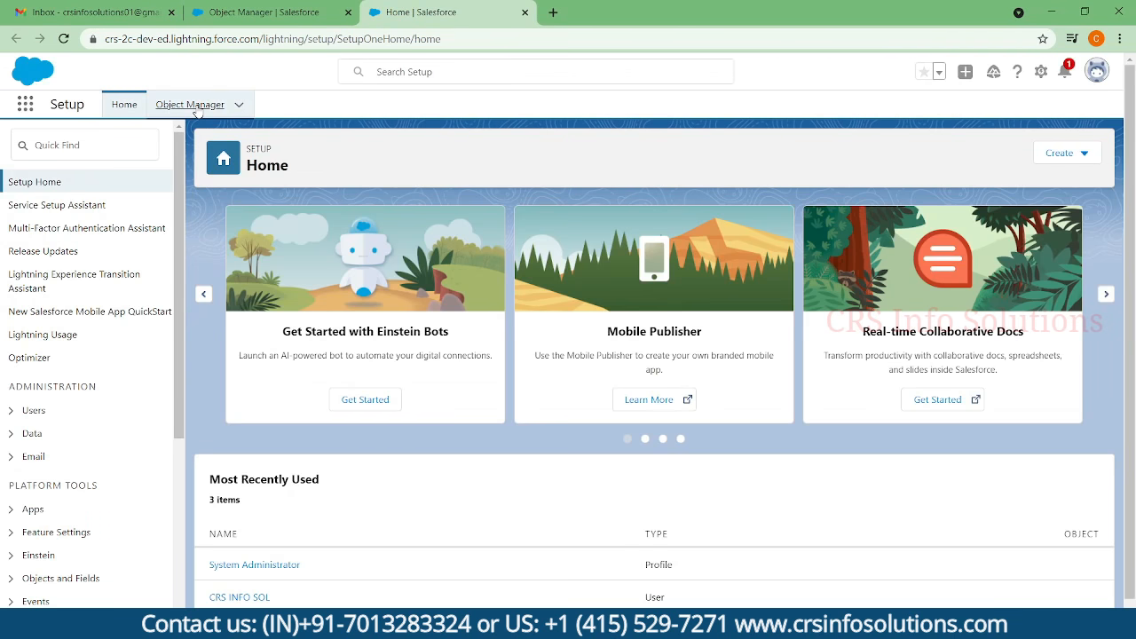
pyautogui.click(197, 111)
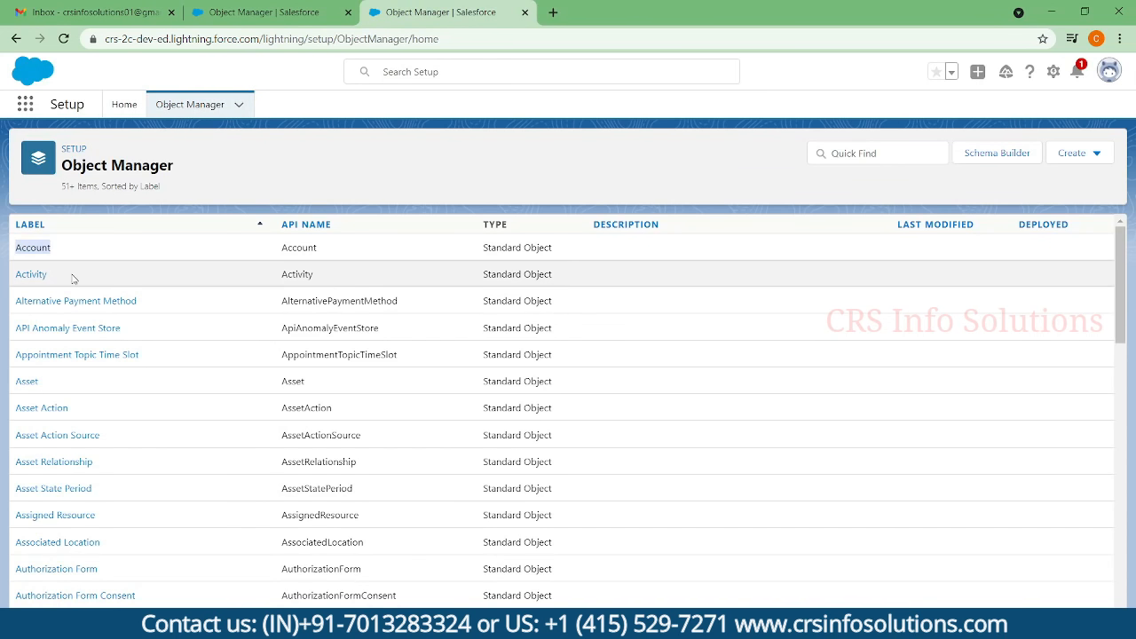
pyautogui.moveTo(48, 284); pyautogui.dragTo(15, 277)
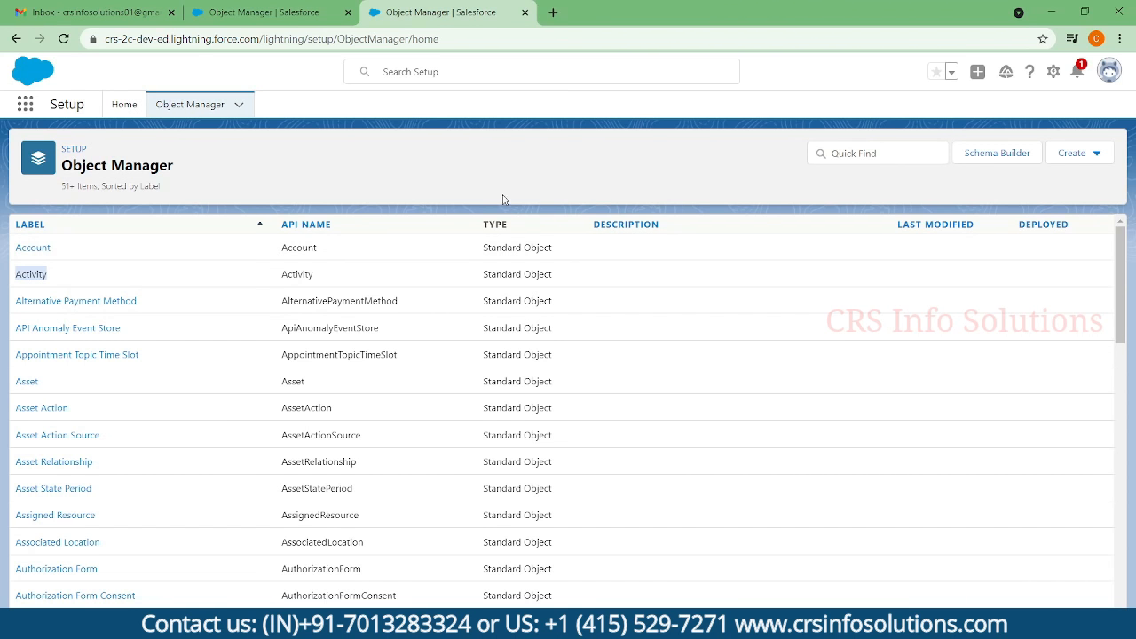
pyautogui.click(1081, 160)
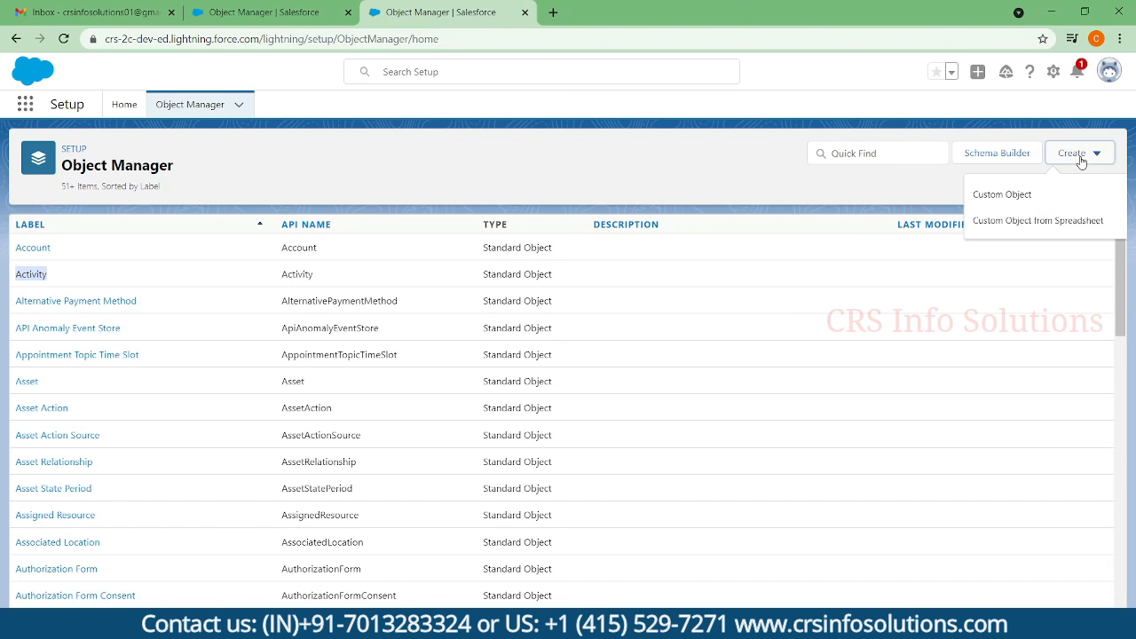
pyautogui.click(1008, 203)
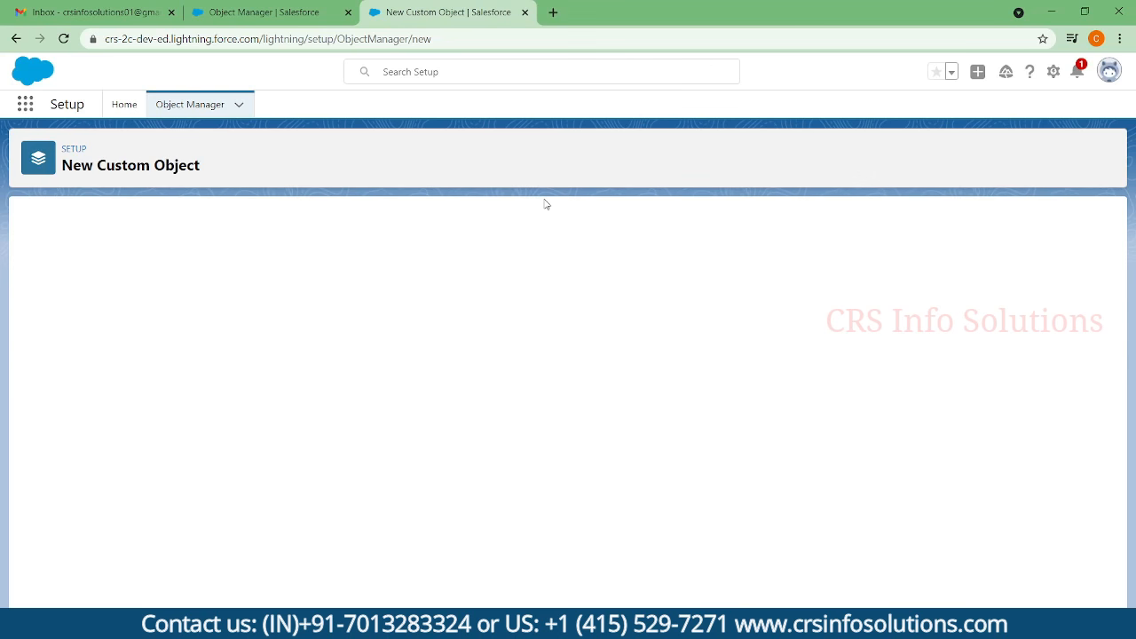
# - Set the new custom object's label to Employee and its plural label to Employees
pyautogui.click(291, 342)
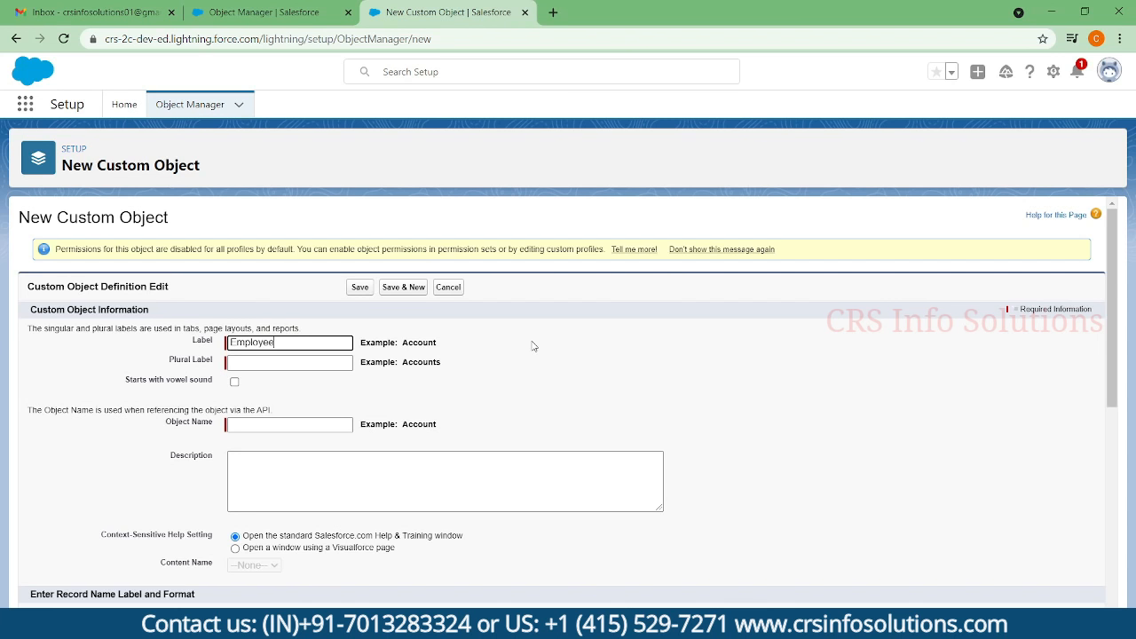
pyautogui.doubleClick(289, 341)
pyautogui.hotkey('ctrl', 'c')
pyautogui.press('Tab')
pyautogui.hotkey('ctrl', 'v')
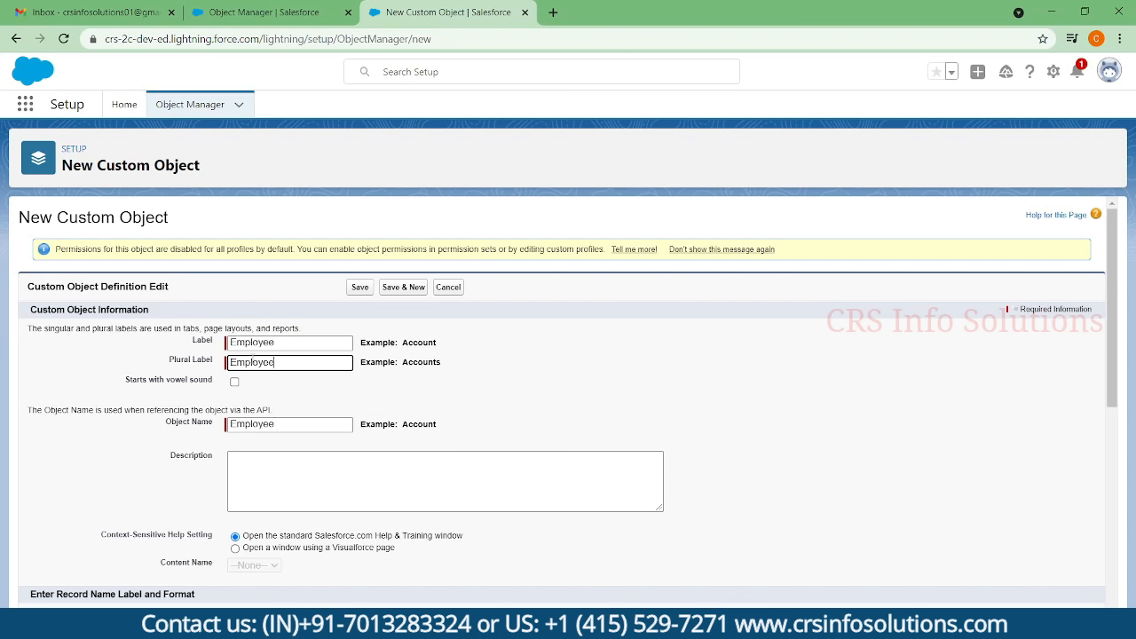
pyautogui.write('s')
pyautogui.click(359, 395)
# - Enable launching the New Custom Tab Wizard after saving, keep the Deployed status, and save the Employee object
pyautogui.scroll(-1, 460, 393)
pyautogui.scroll(-3, 460, 392)
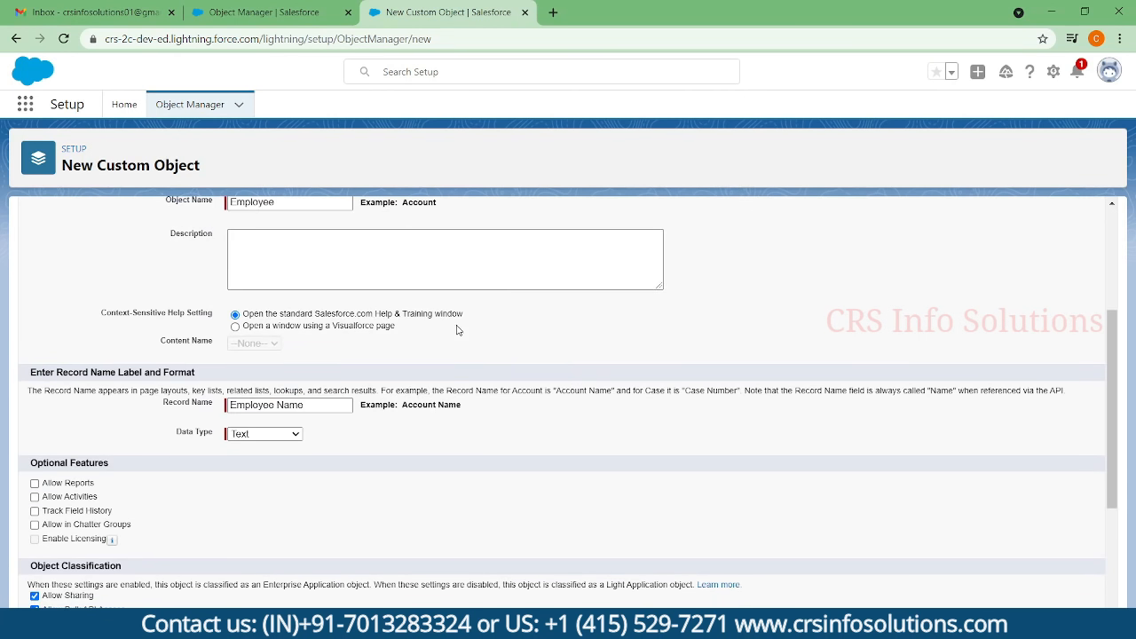
pyautogui.scroll(-2, 407, 233)
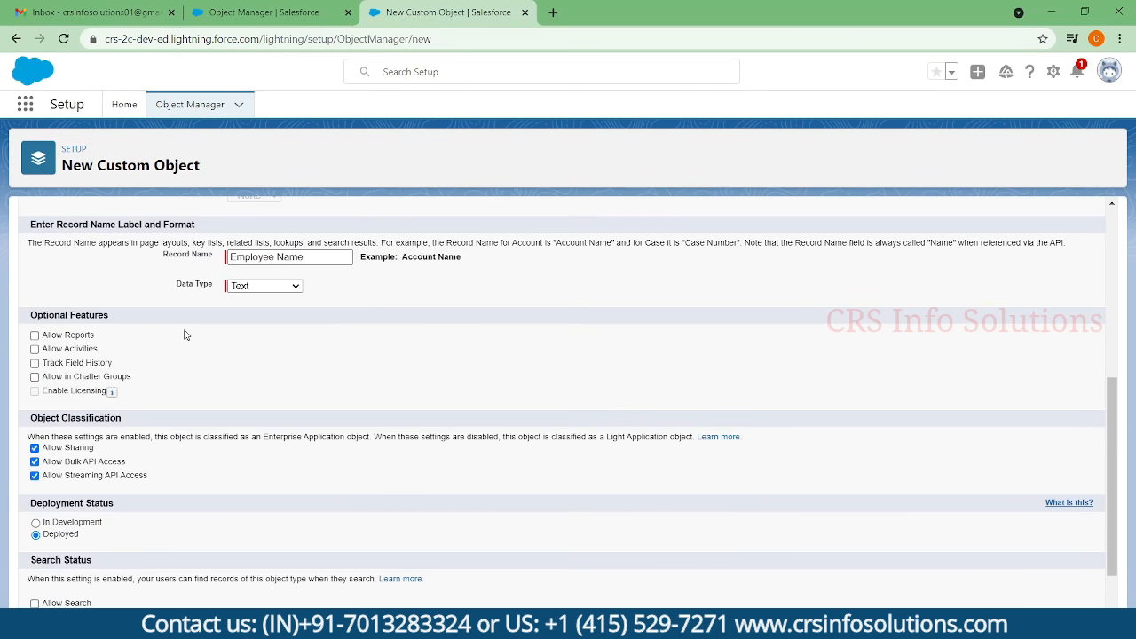
pyautogui.scroll(-1, 82, 336)
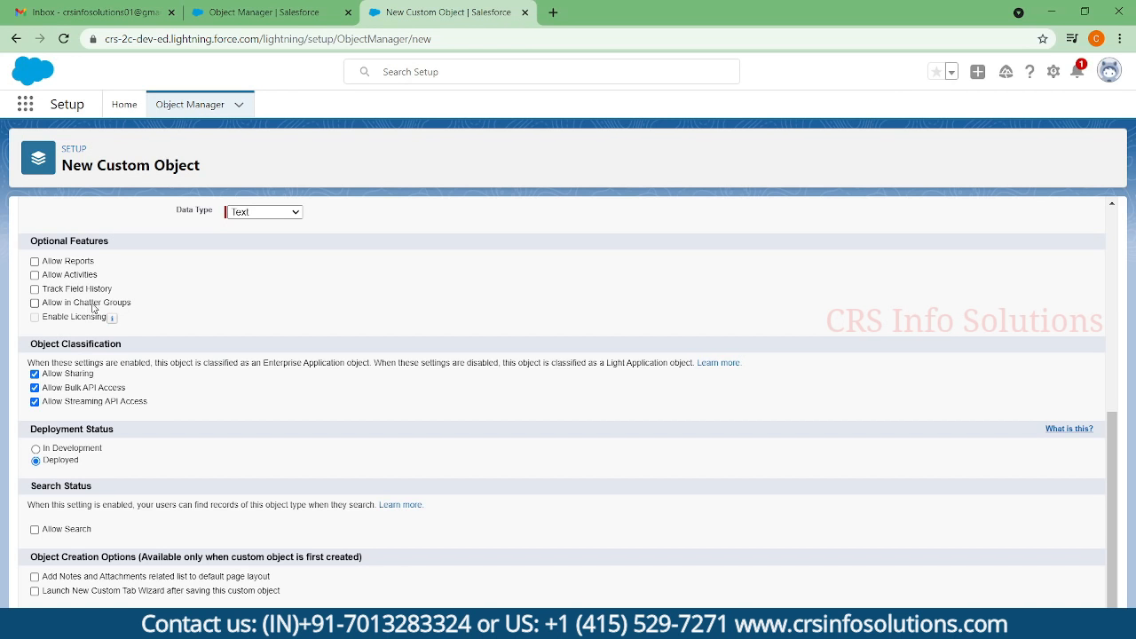
pyautogui.scroll(-1, 222, 303)
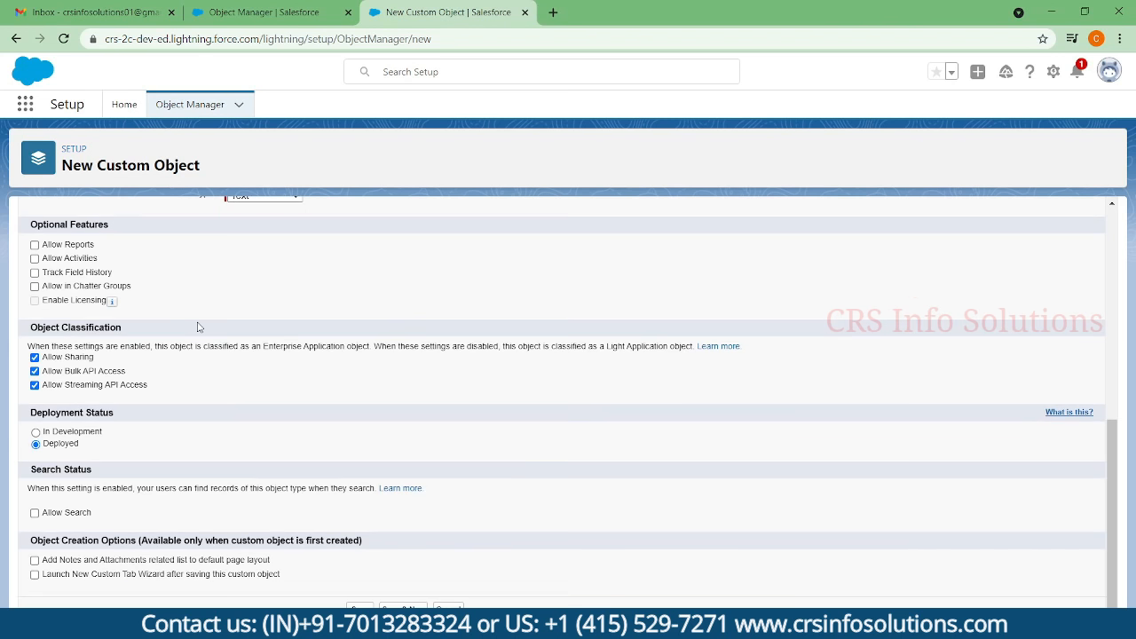
pyautogui.moveTo(167, 391); pyautogui.dragTo(39, 358)
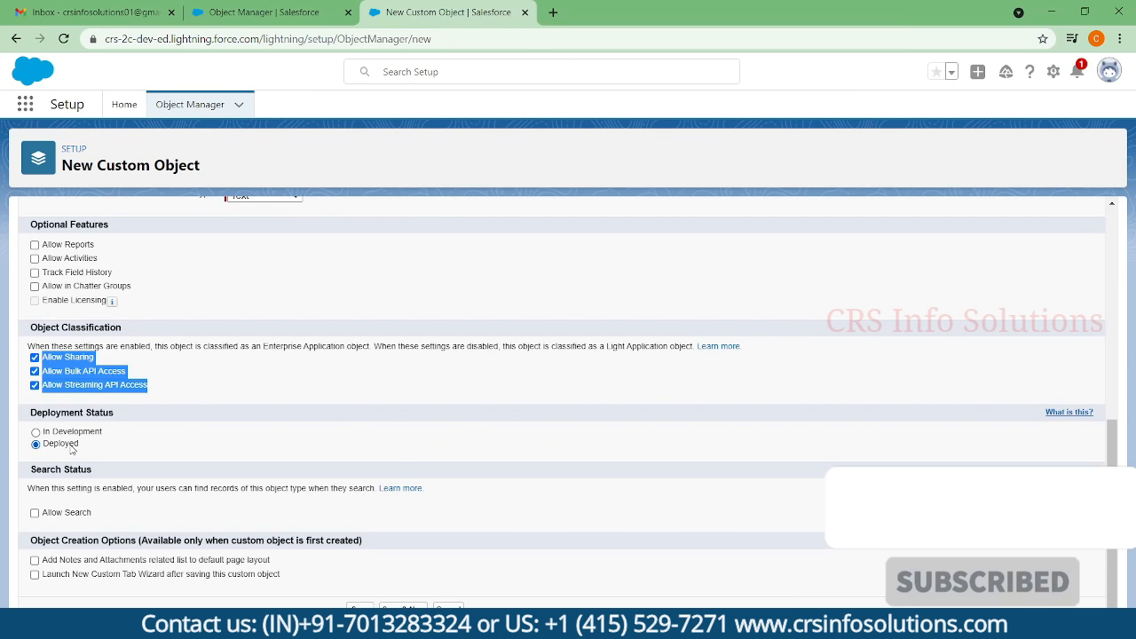
pyautogui.click(71, 449)
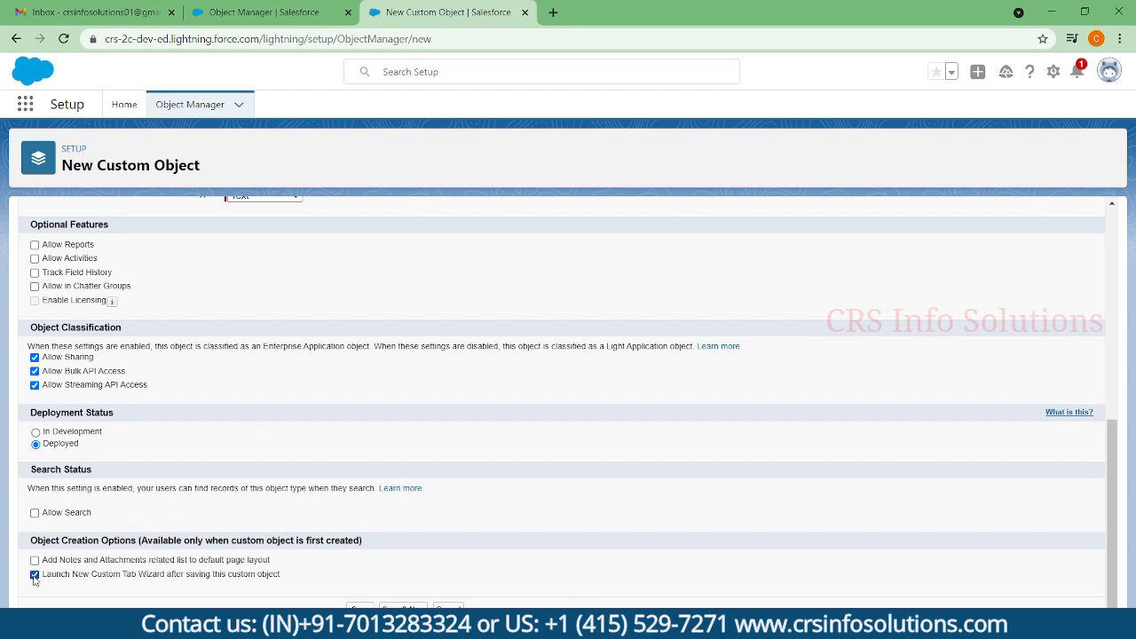
pyautogui.moveTo(92, 576); pyautogui.dragTo(170, 579)
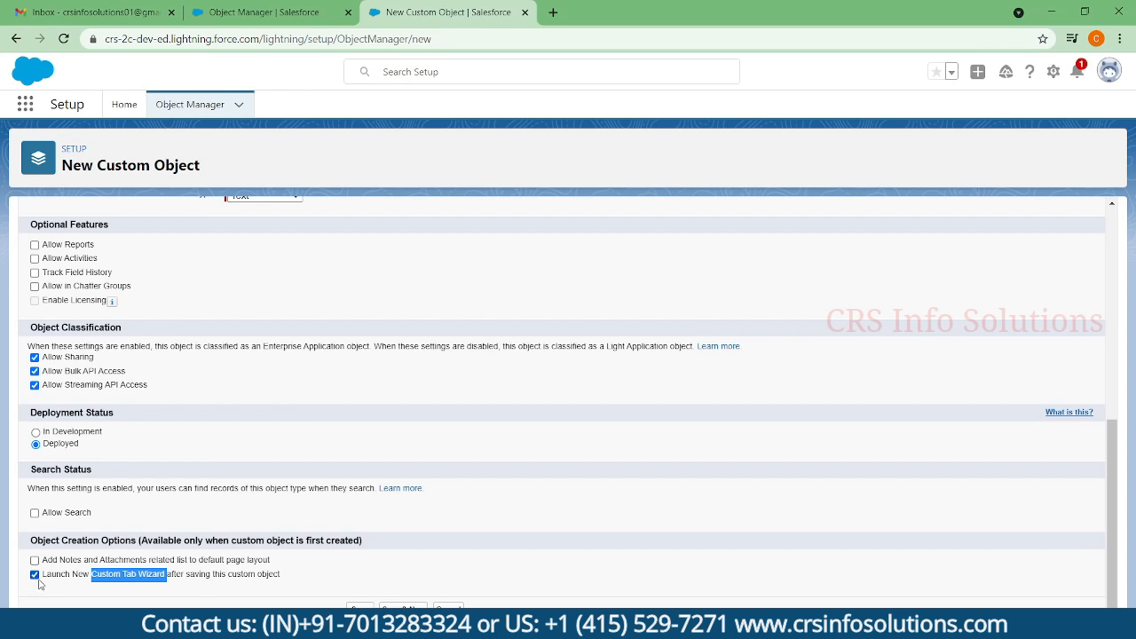
pyautogui.click(559, 496)
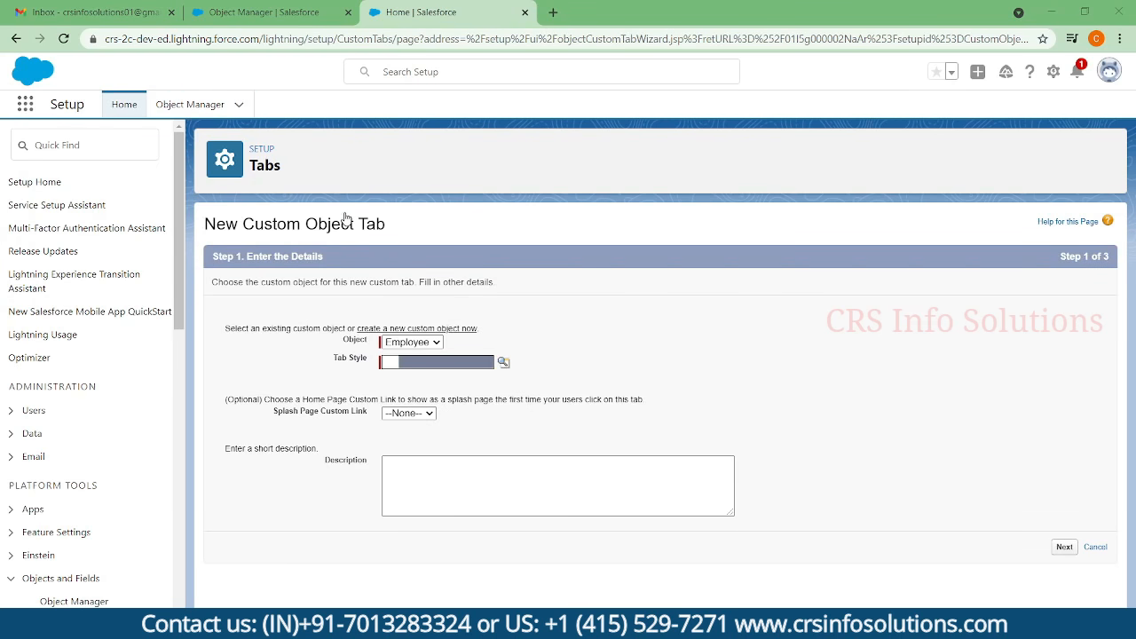
# - Accept the Employee tab details and the Default On visibility for all profiles, continuing to the custom apps stage
pyautogui.click(1065, 547)
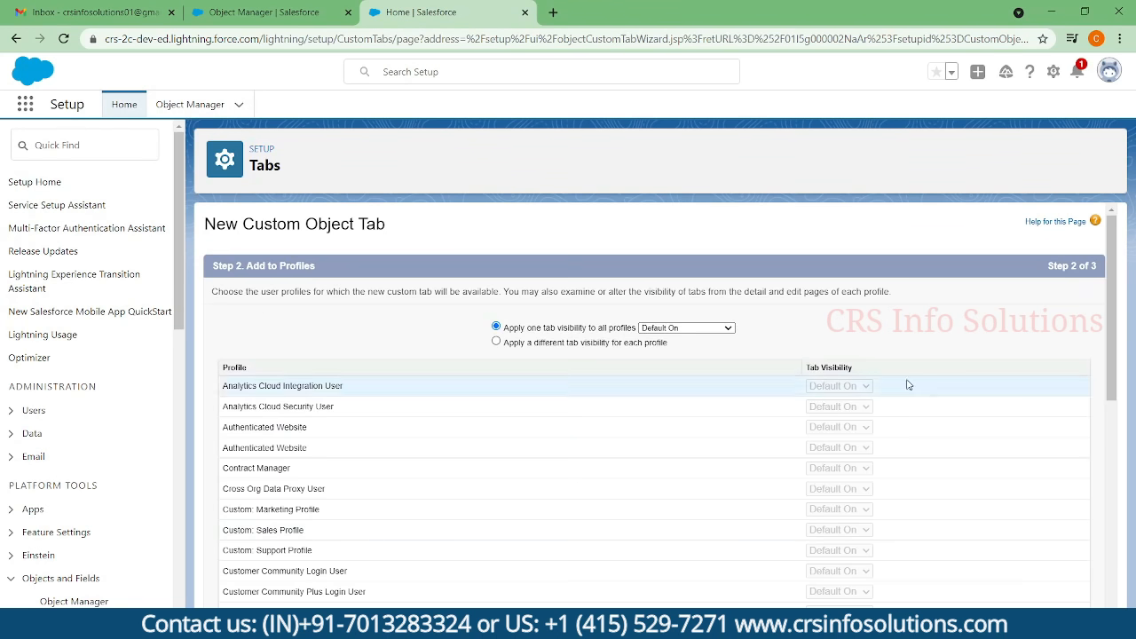
pyautogui.scroll(-1, 963, 309)
pyautogui.scroll(-10, 963, 309)
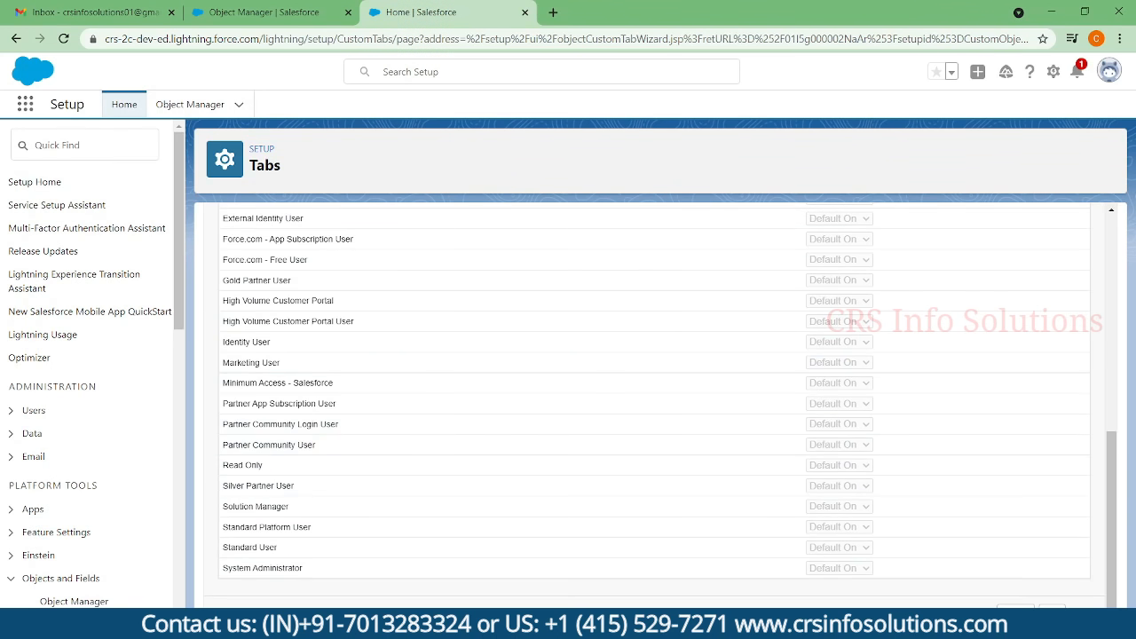
pyautogui.click(1068, 579)
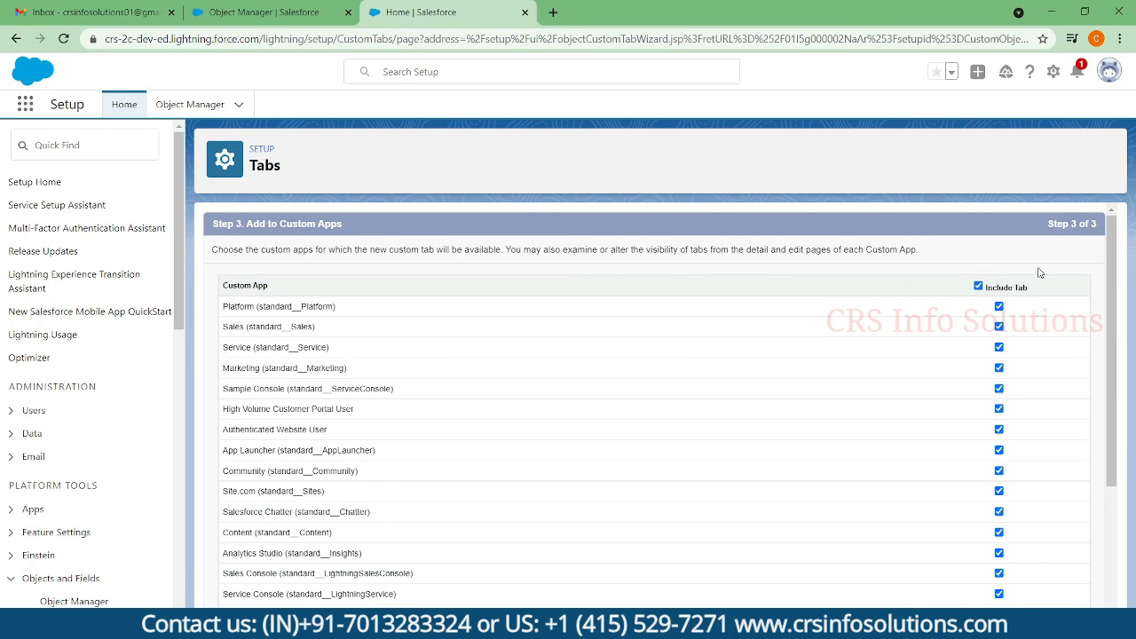
# - Include the Employee tab only in the University Management app and save the tab
pyautogui.scroll(-2, 1038, 272)
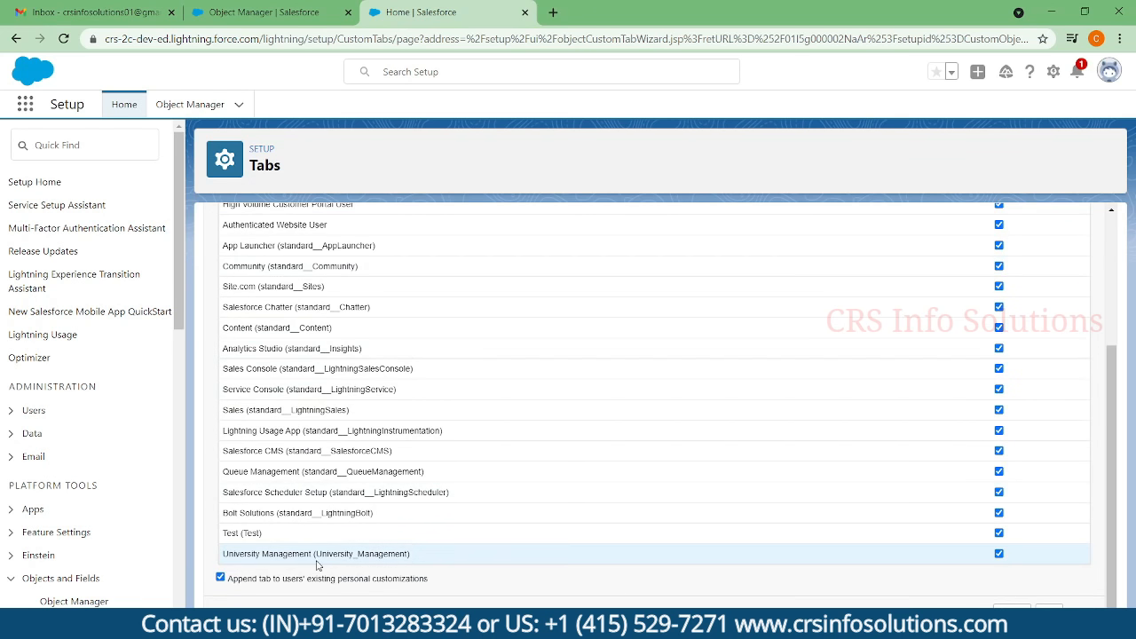
pyautogui.scroll(3, 781, 519)
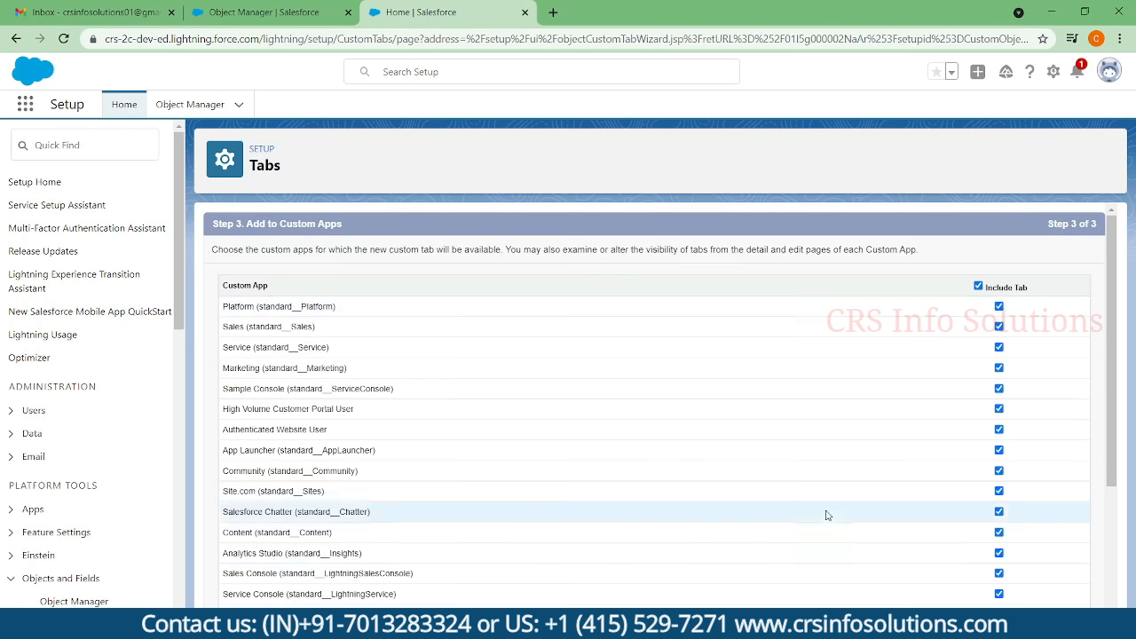
pyautogui.click(978, 287)
pyautogui.scroll(-3, 1000, 471)
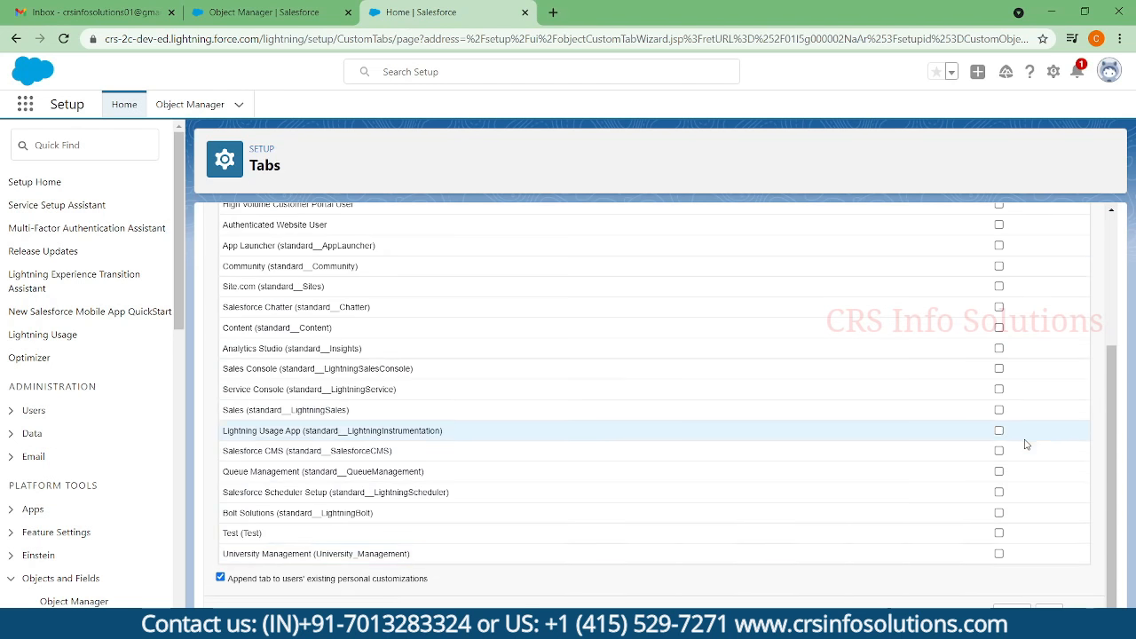
pyautogui.click(998, 555)
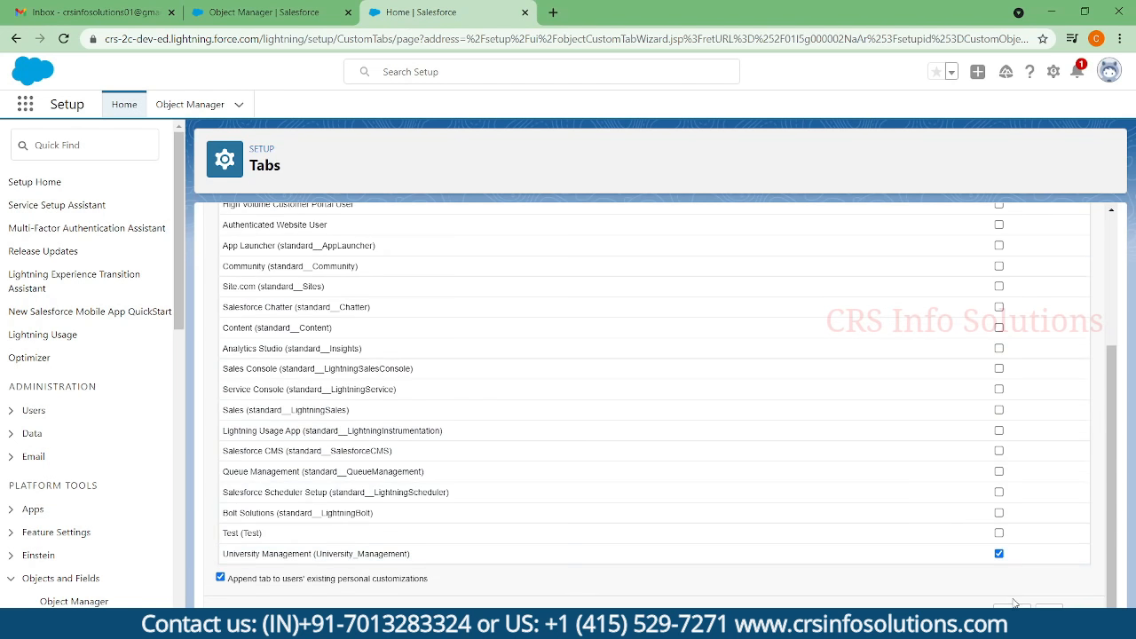
pyautogui.click(1049, 607)
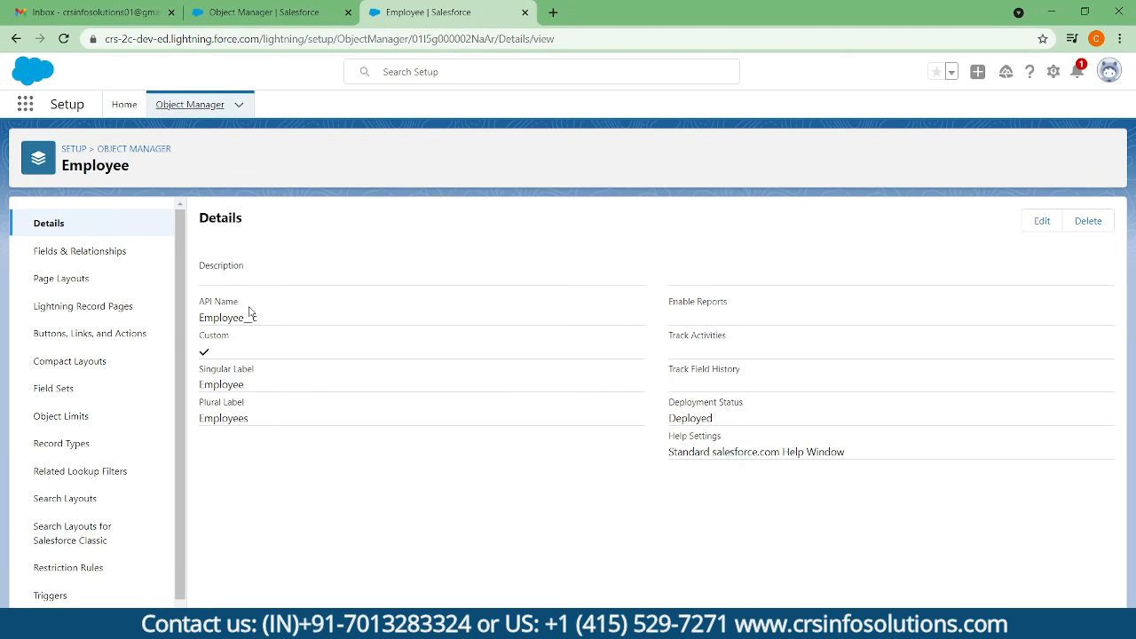
# - Compare the Employee object's API name with those of standard objects such as Account and Contact in the Object Manager
pyautogui.moveTo(258, 317); pyautogui.dragTo(244, 318)
pyautogui.click(194, 106)
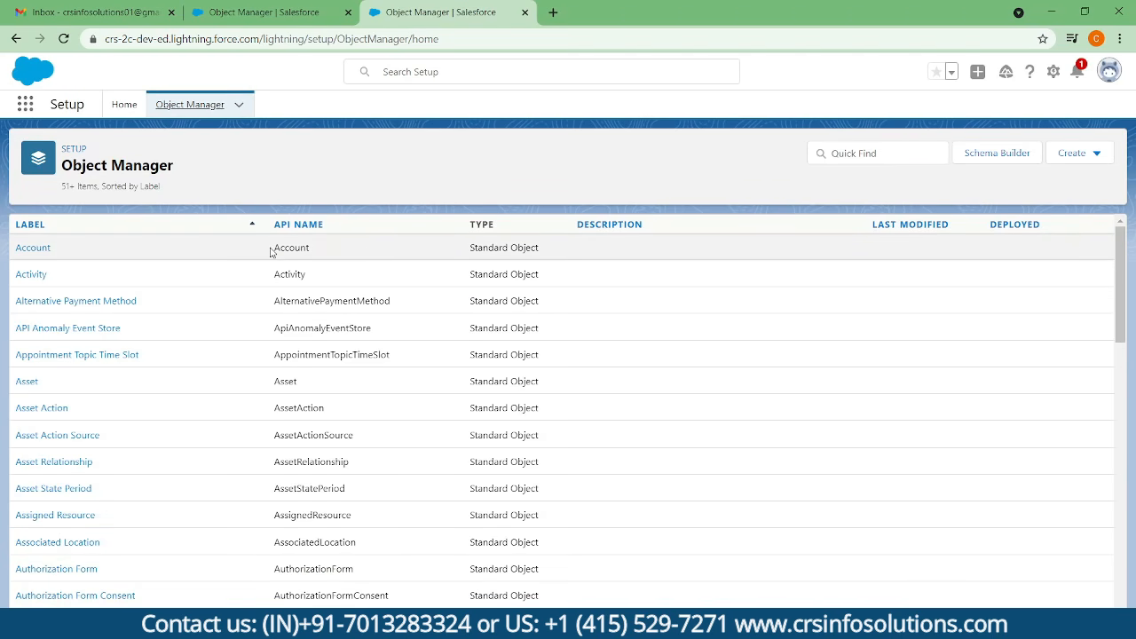
pyautogui.moveTo(275, 247); pyautogui.dragTo(318, 256)
pyautogui.click(318, 255)
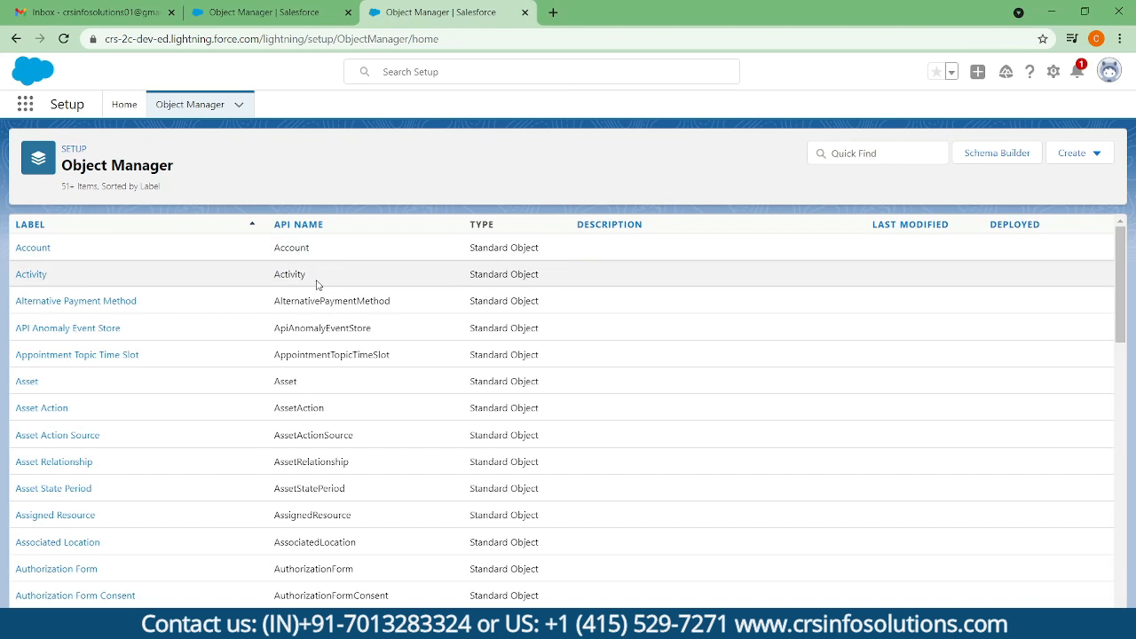
pyautogui.scroll(-2, 324, 347)
pyautogui.scroll(-4, 324, 347)
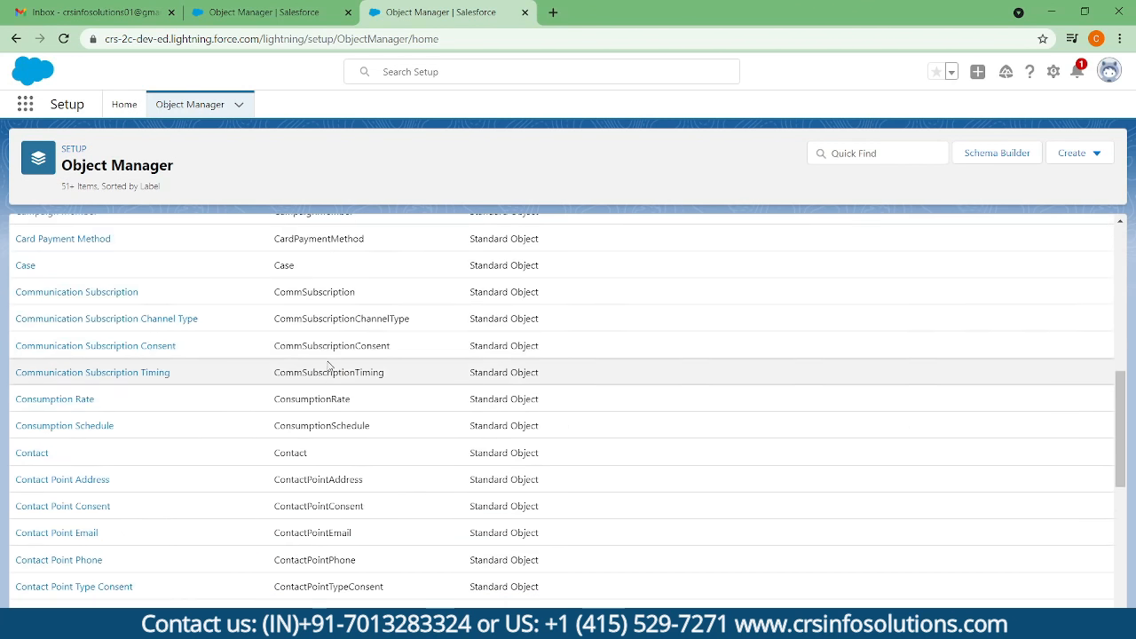
pyautogui.moveTo(307, 380); pyautogui.dragTo(275, 387)
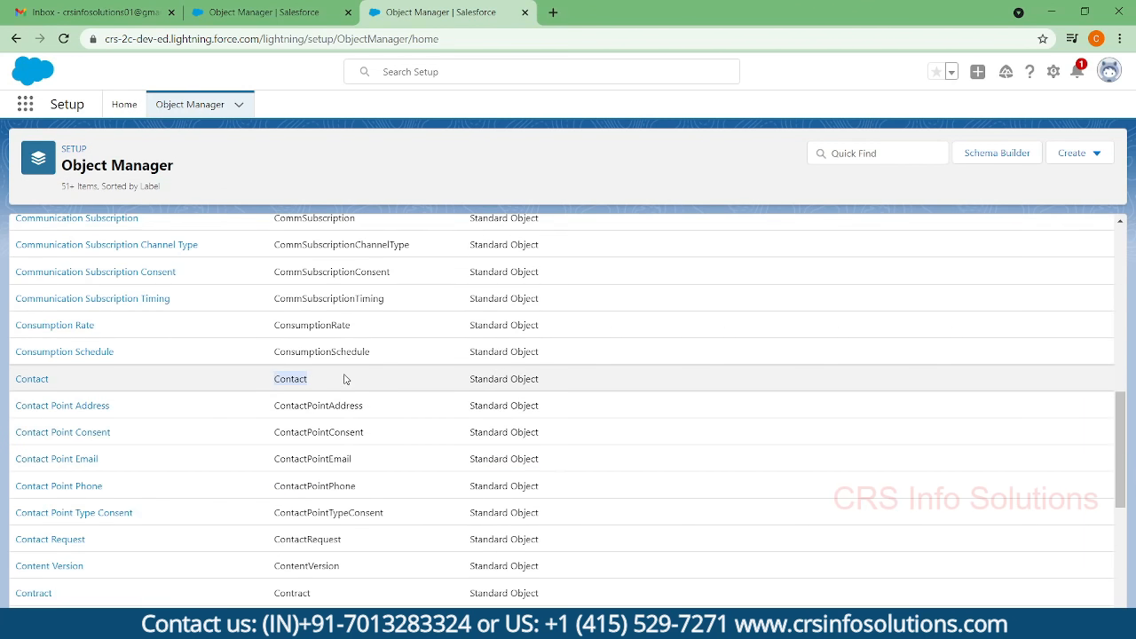
pyautogui.scroll(5, 349, 382)
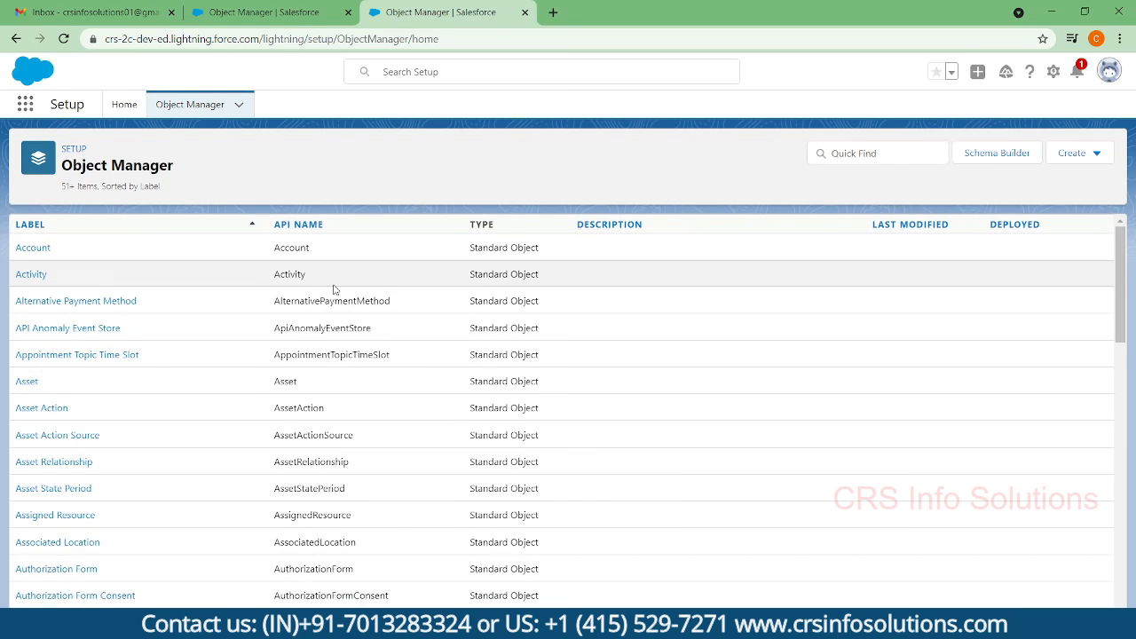
# - Search the Object Manager for "employee" and examine the suffix of the custom object's API name
pyautogui.click(893, 148)
pyautogui.write('employee')
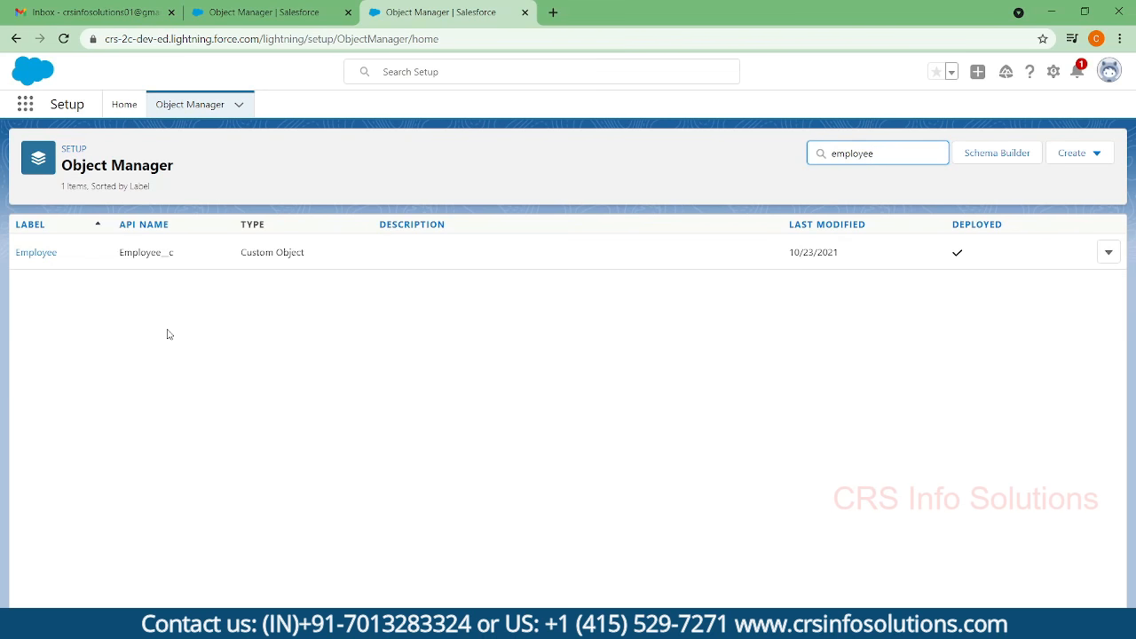
pyautogui.moveTo(177, 258); pyautogui.dragTo(158, 252)
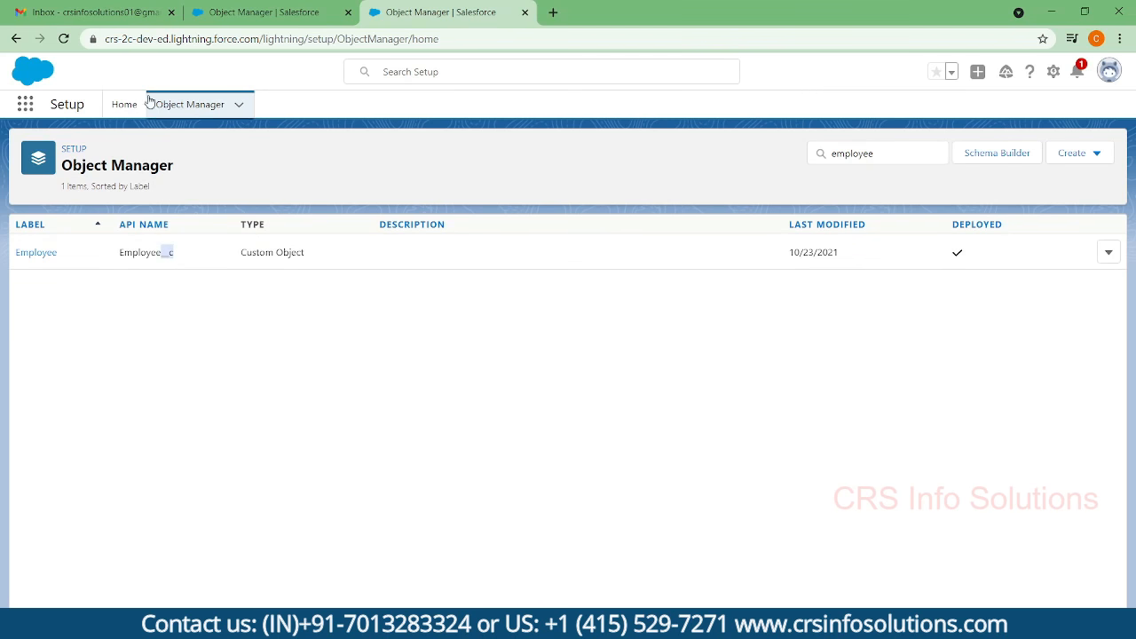
# - Find and open the University Management app and go to its Employees list
pyautogui.click(26, 109)
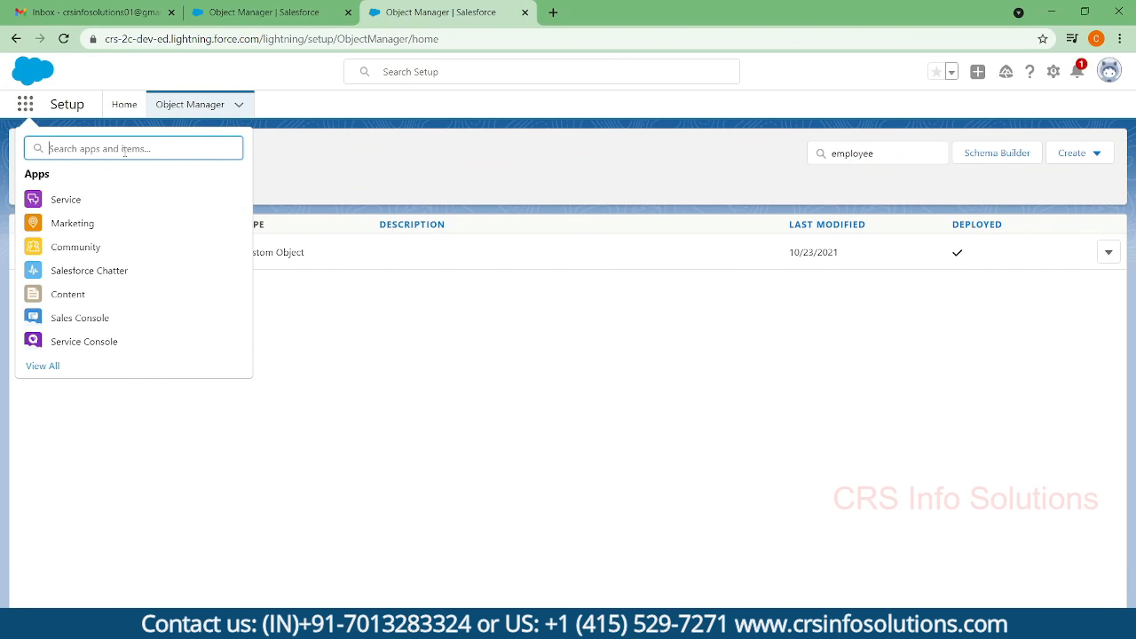
pyautogui.write('uni')
pyautogui.click(69, 233)
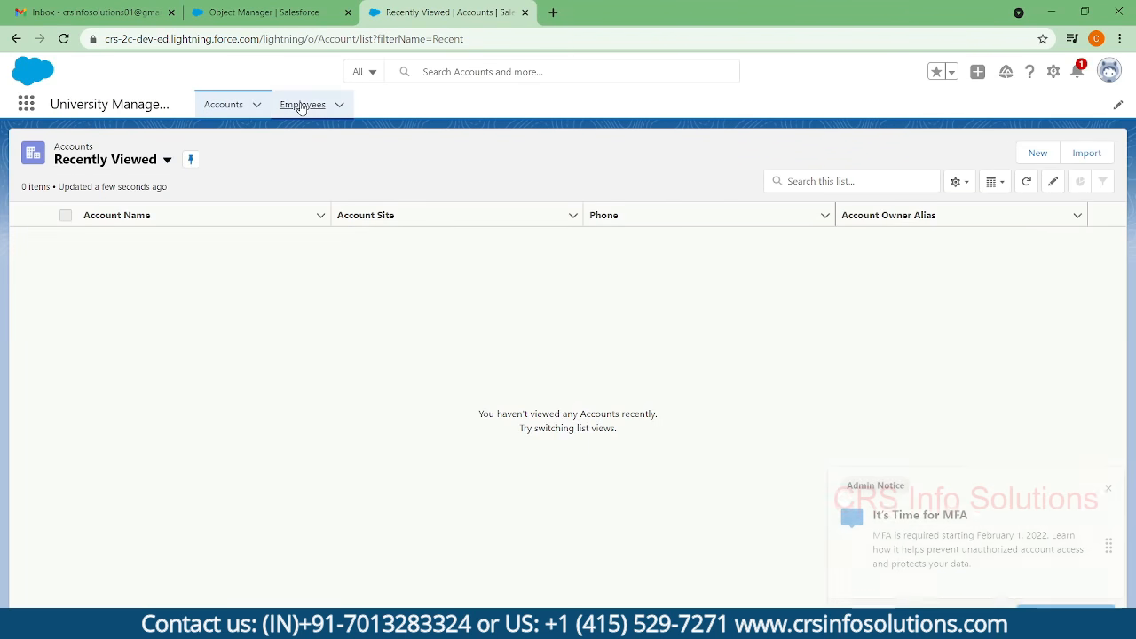
pyautogui.click(302, 105)
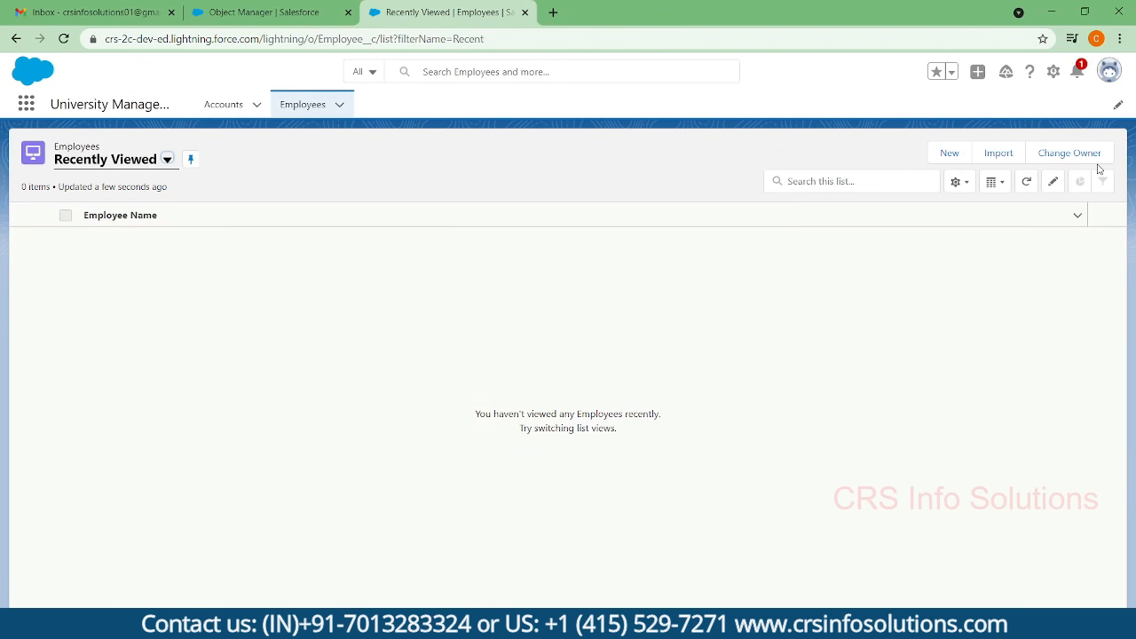
# - Create and save a new employee record with the Employee Name EMP01
pyautogui.click(950, 156)
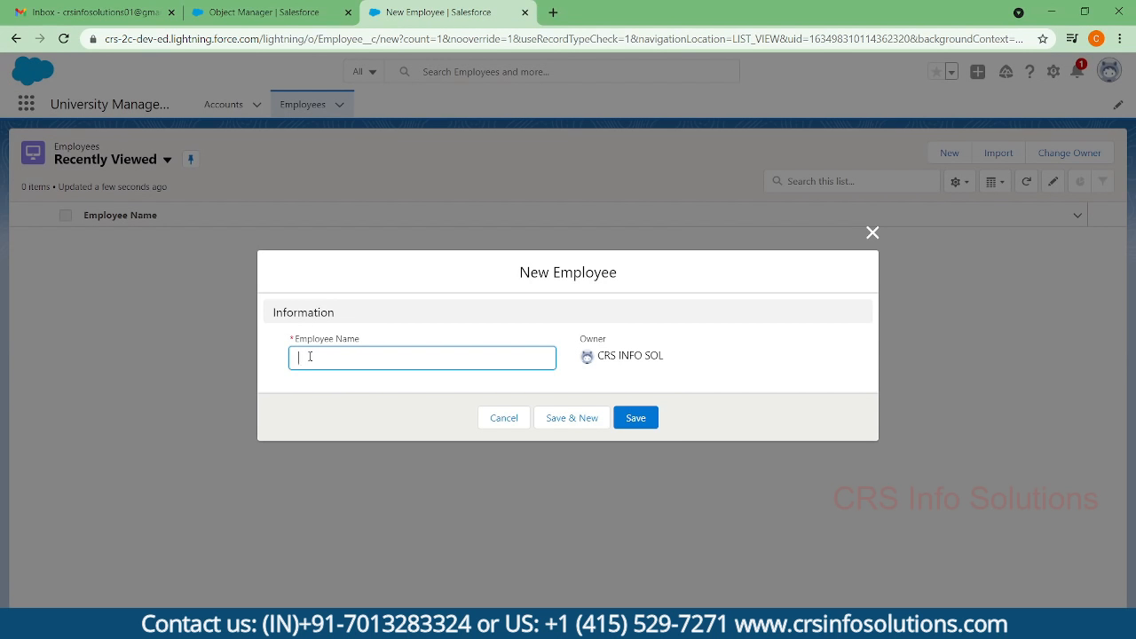
pyautogui.write('EMp')
pyautogui.press('BackSpace')
pyautogui.write('P01')
pyautogui.click(636, 420)
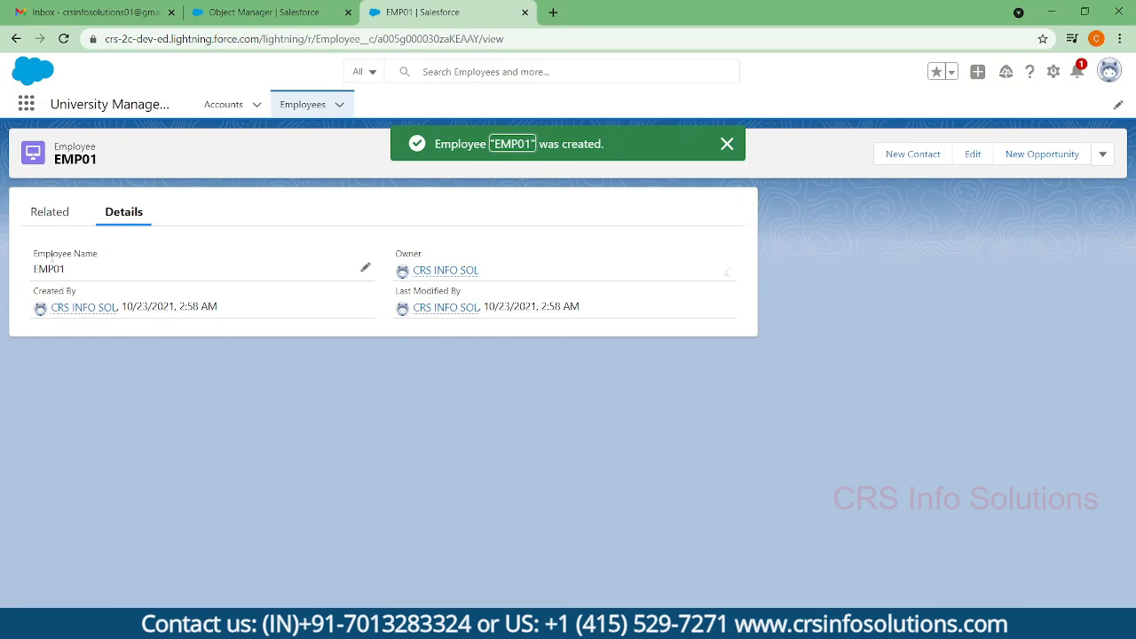
# - Examine the Employee Name, Owner, Created By and Last Modified By fields in the EMP01 record's details
pyautogui.moveTo(34, 257); pyautogui.dragTo(110, 261)
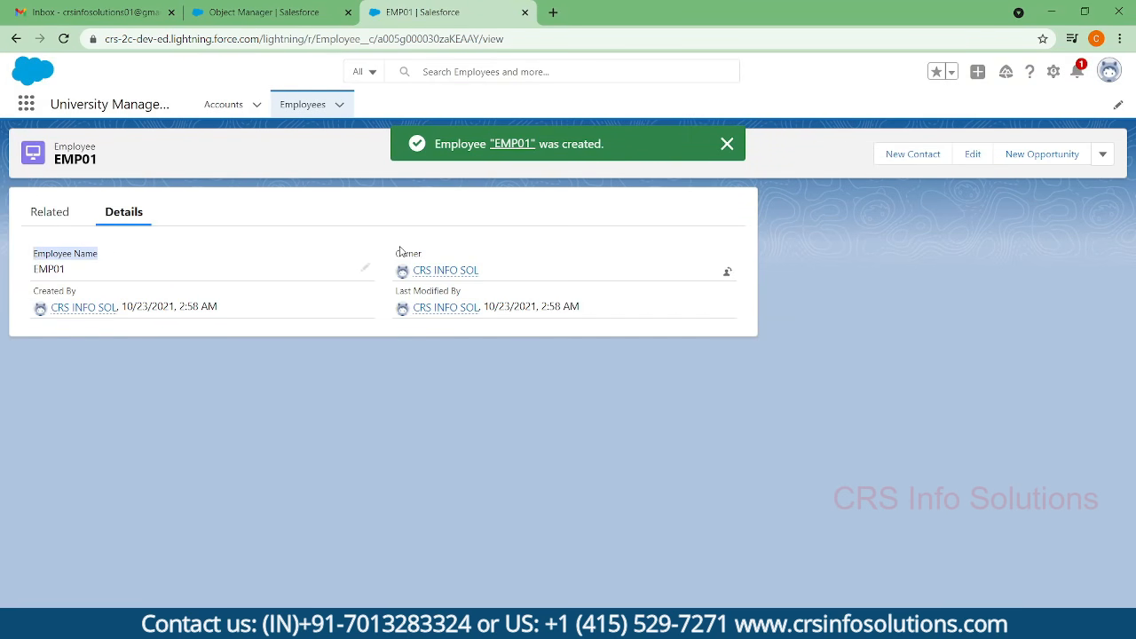
pyautogui.moveTo(399, 251); pyautogui.dragTo(435, 257)
pyautogui.moveTo(35, 292); pyautogui.dragTo(84, 297)
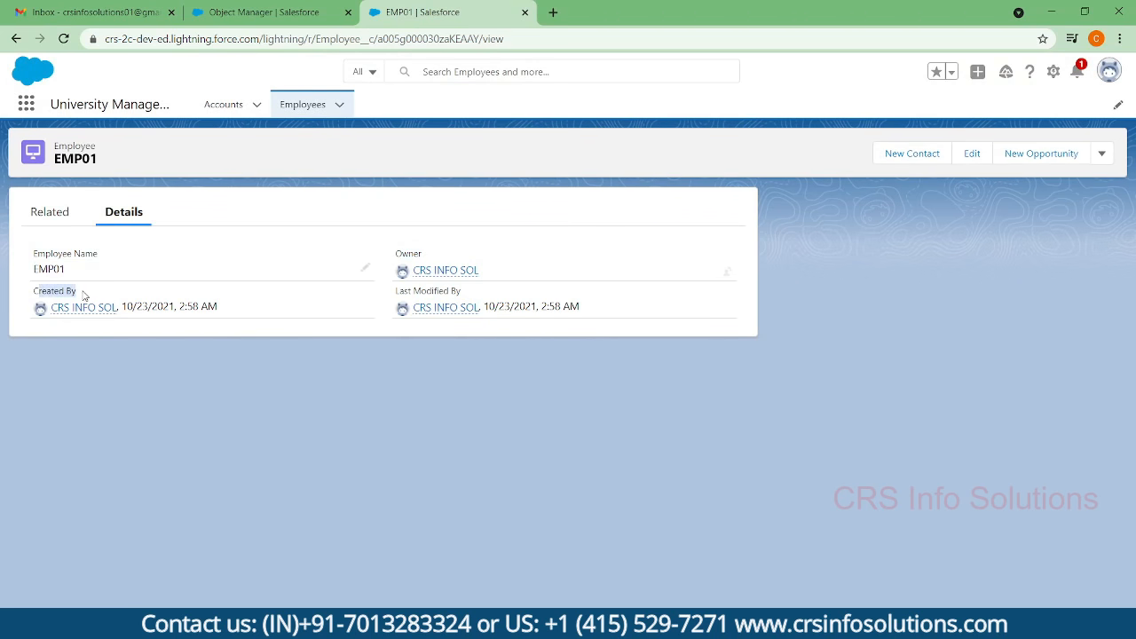
pyautogui.moveTo(396, 291); pyautogui.dragTo(470, 302)
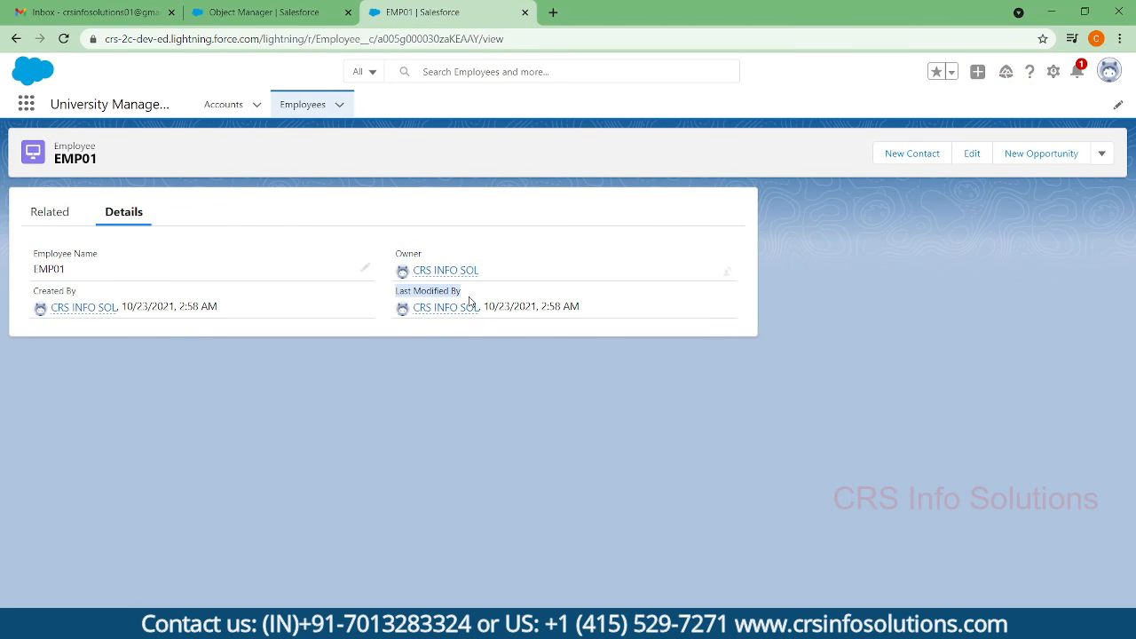